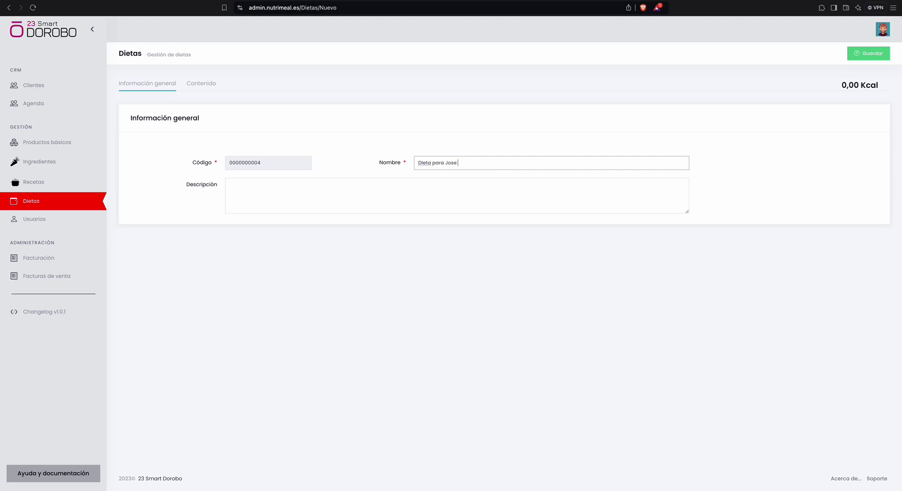
Add a meal to day 01 in the diet's content and title it "Desayuno"
left_click(213, 87)
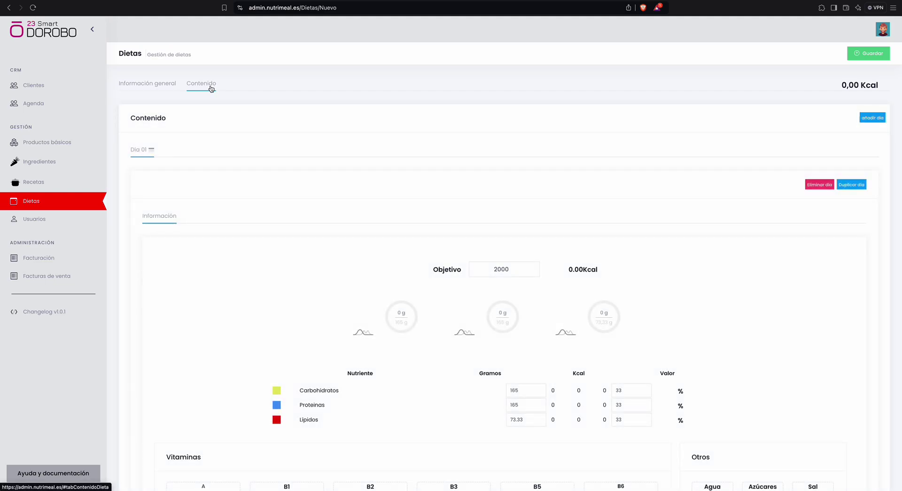
scroll(243, 174, "down", 1)
scroll(243, 174, "down", 5)
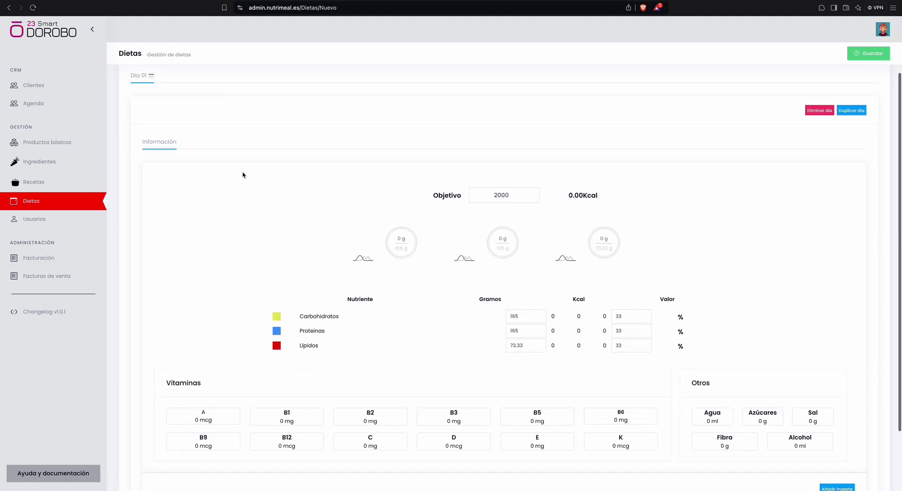
scroll(243, 180, "up", 3)
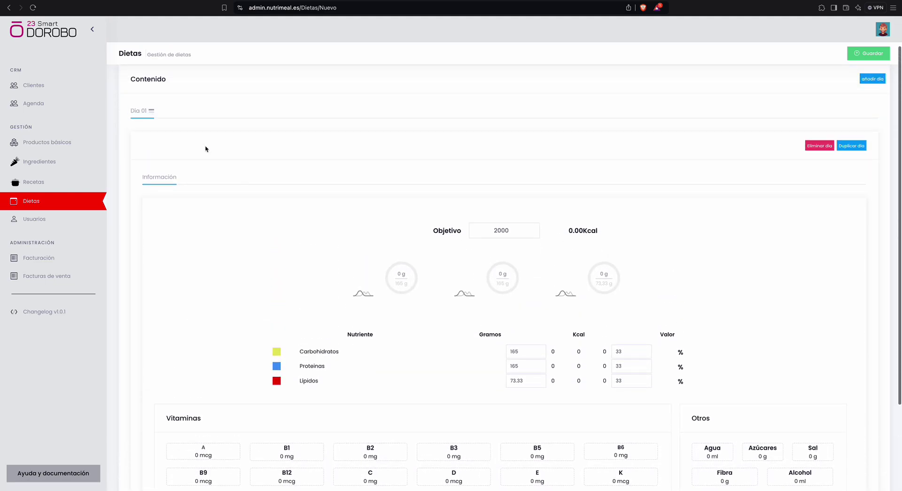
scroll(368, 252, "down", 3)
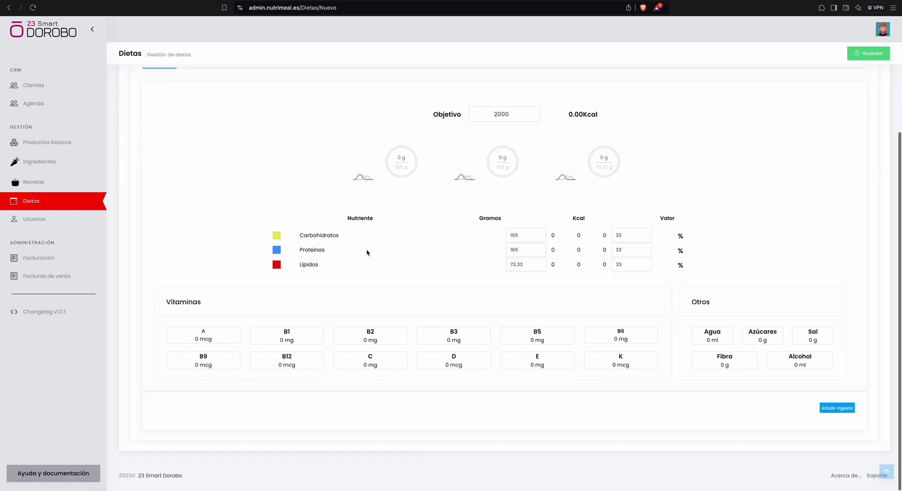
left_click(831, 417)
scroll(417, 395, "down", 2)
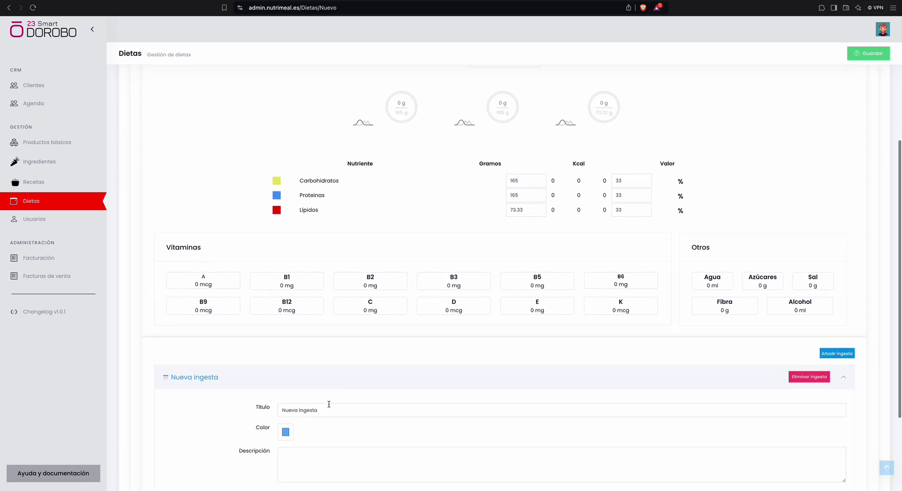
scroll(328, 405, "down", 3)
triple_click(318, 295)
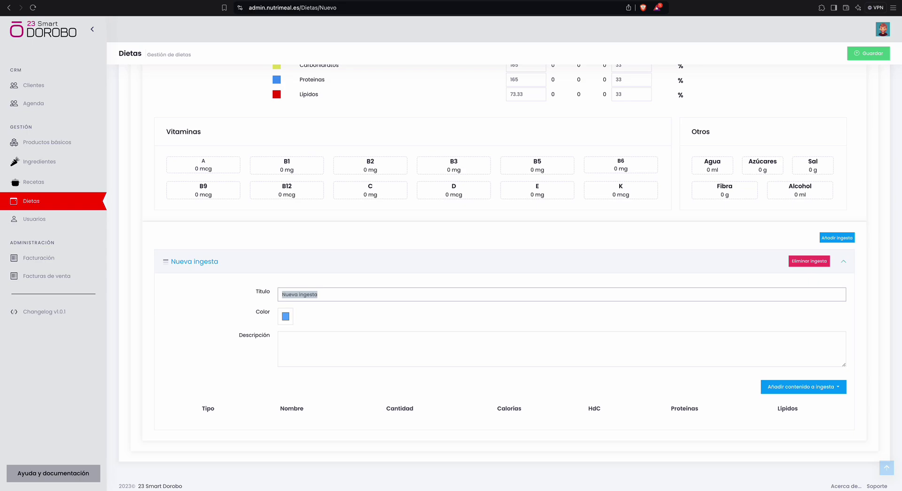
type("Desayuno")
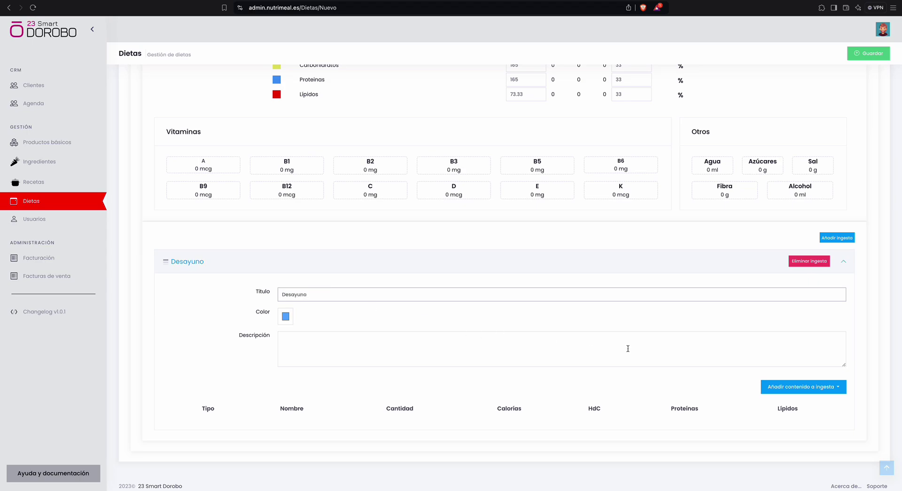
Search the ingredients for "pan de molde" and add one Rebanada of Pan de molde 100% integral to Desayuno
left_click(780, 388)
left_click(779, 414)
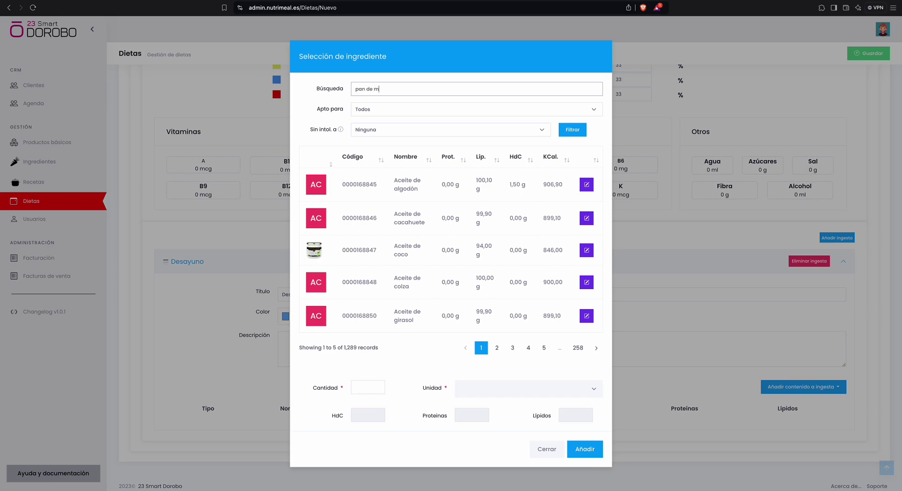
key("Return")
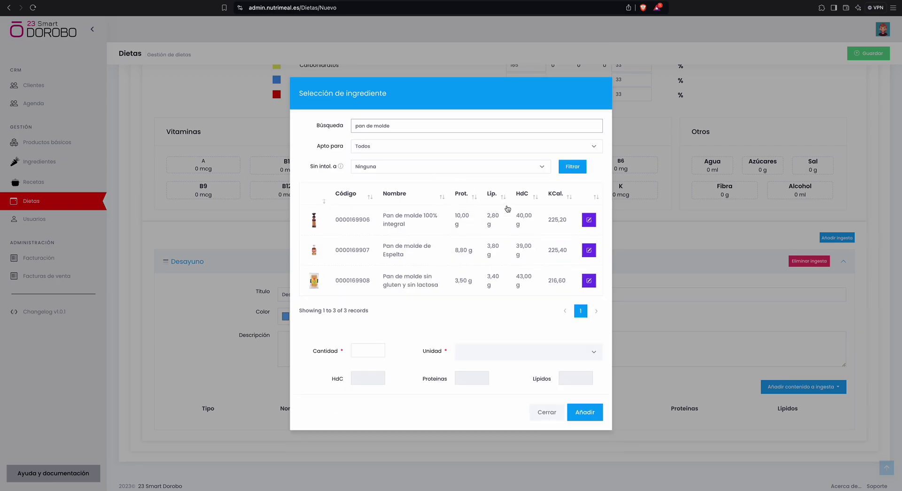
left_click(589, 220)
left_click(572, 415)
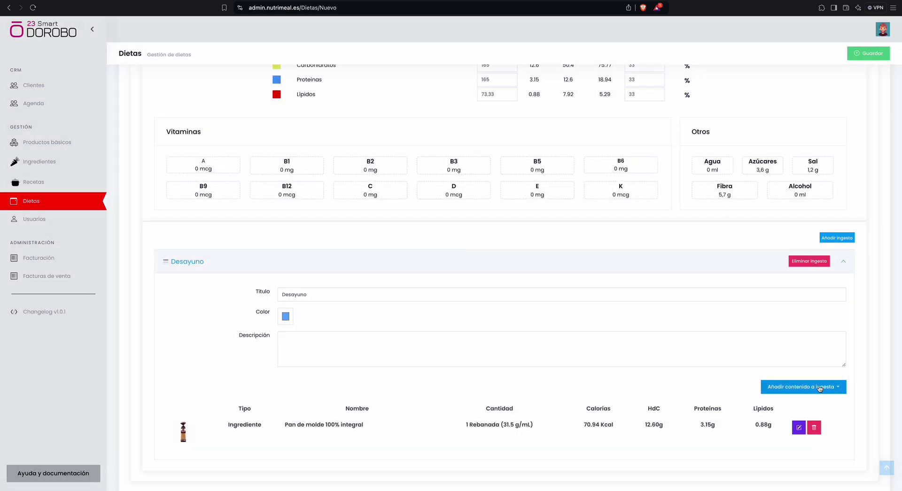
Search the ingredients for "huevo" and add one unidad (45 g/mL) of Huevo entero cocido to Desayuno
left_click(820, 389)
left_click(781, 412)
left_click(420, 92)
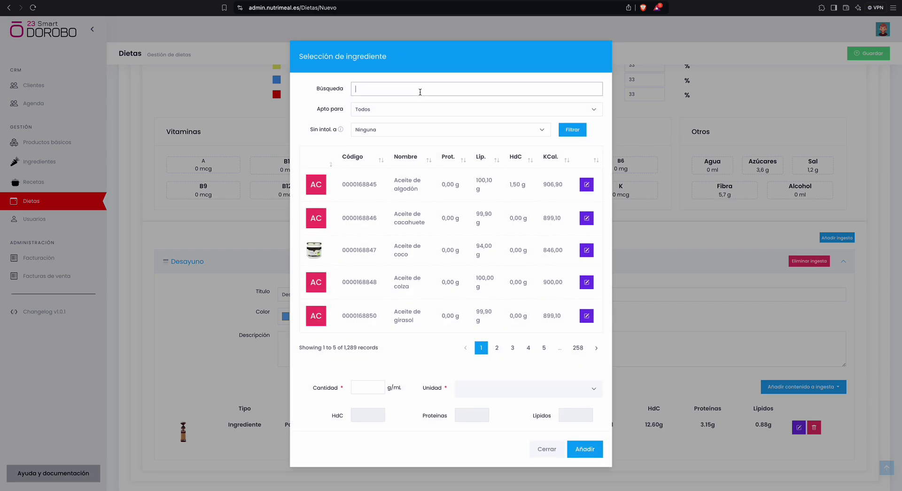
type("huevo")
key("Return")
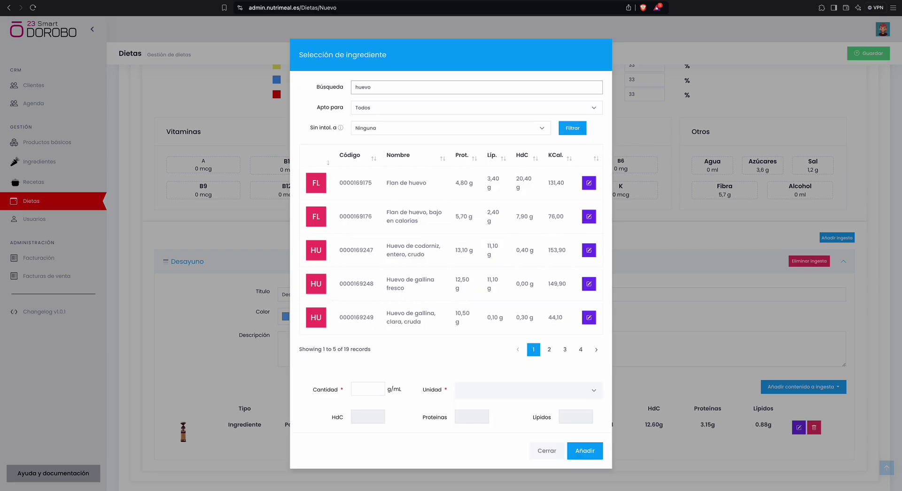
left_click(581, 349)
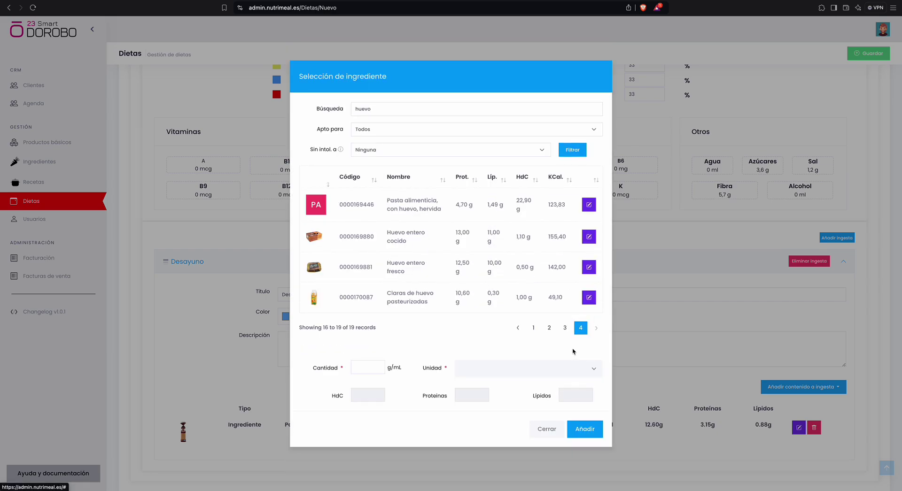
left_click(589, 237)
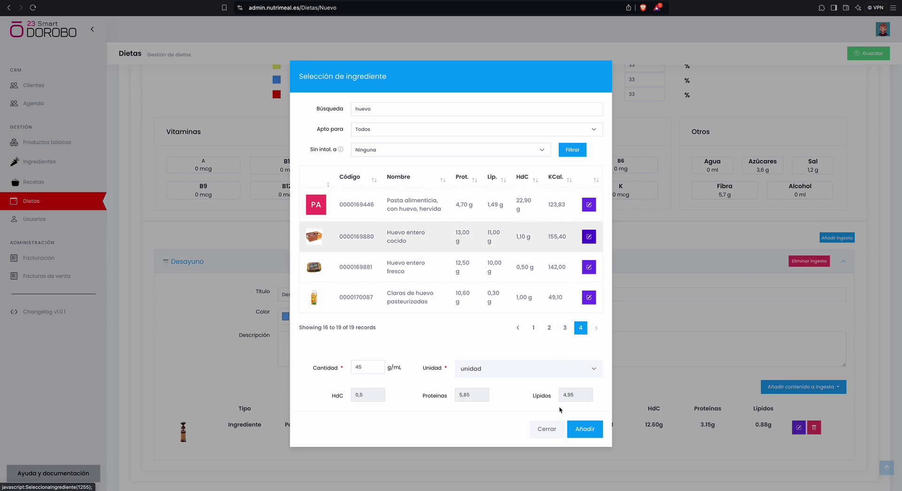
left_click(586, 430)
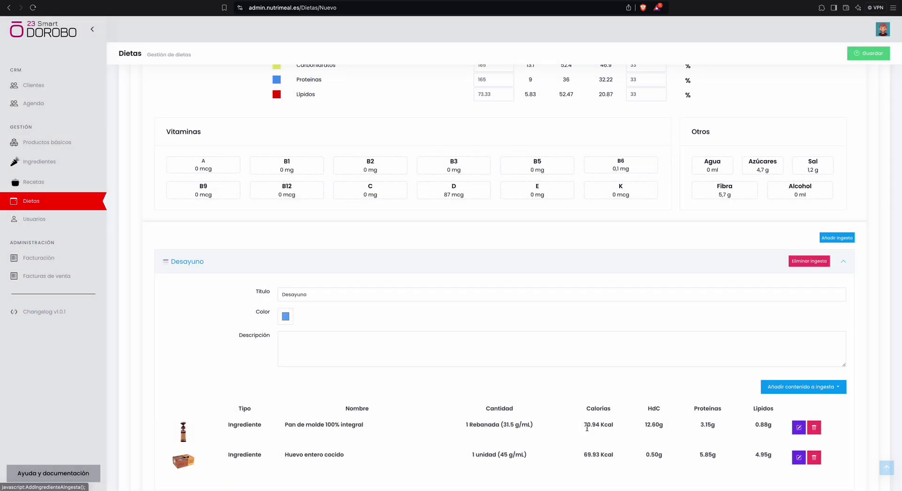
Add two more meals to day 01 and title them "Comida" and "Cena"
scroll(705, 305, "down", 2)
left_click(824, 172)
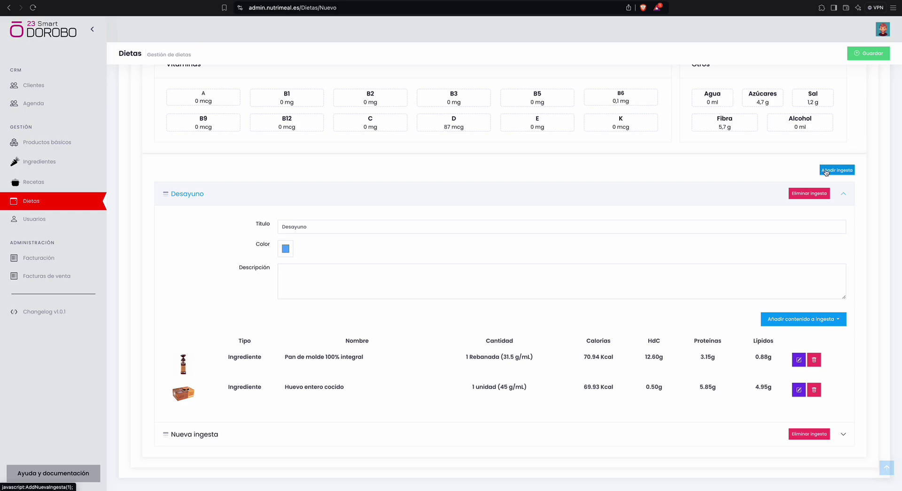
left_click(825, 172)
left_click(295, 435)
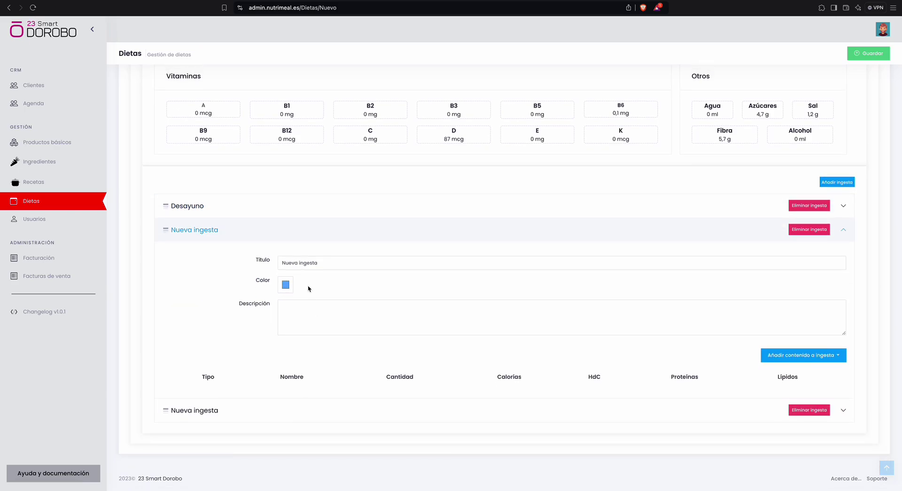
triple_click(297, 261)
type("Comida")
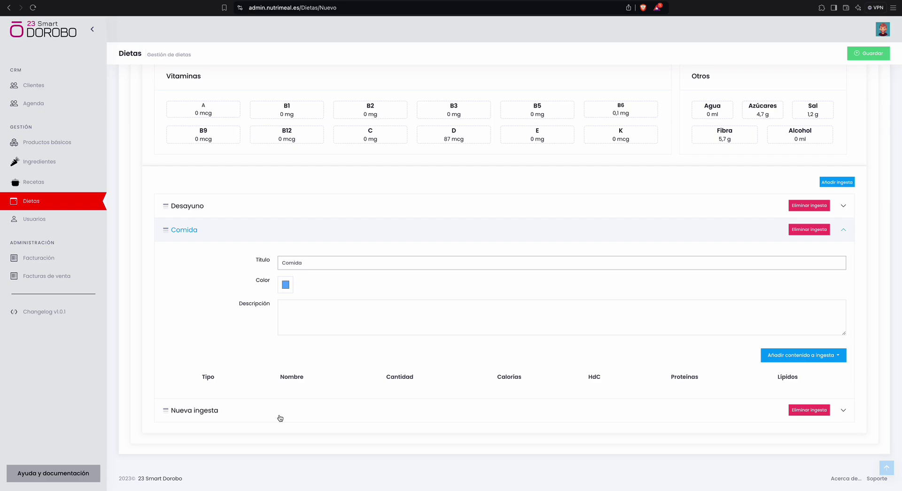
left_click(280, 419)
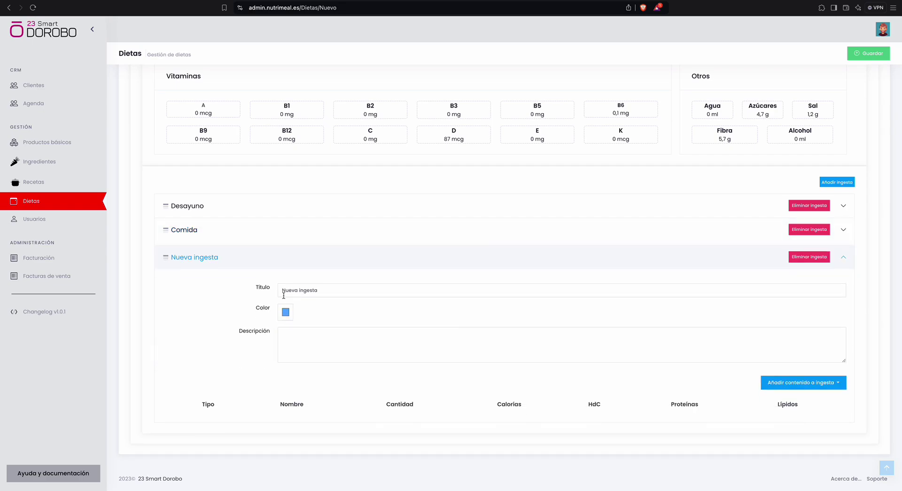
triple_click(298, 285)
type("Cena")
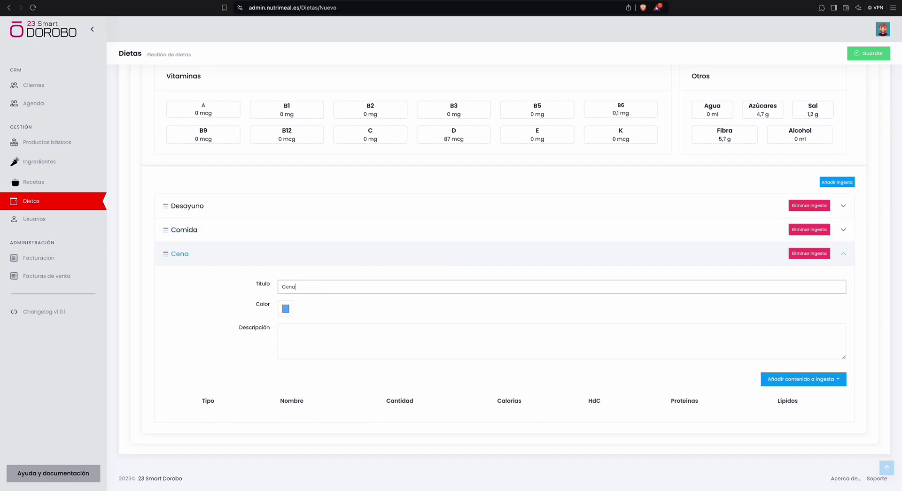
Open the recipe selection for adding content to the Cena meal
left_click(801, 379)
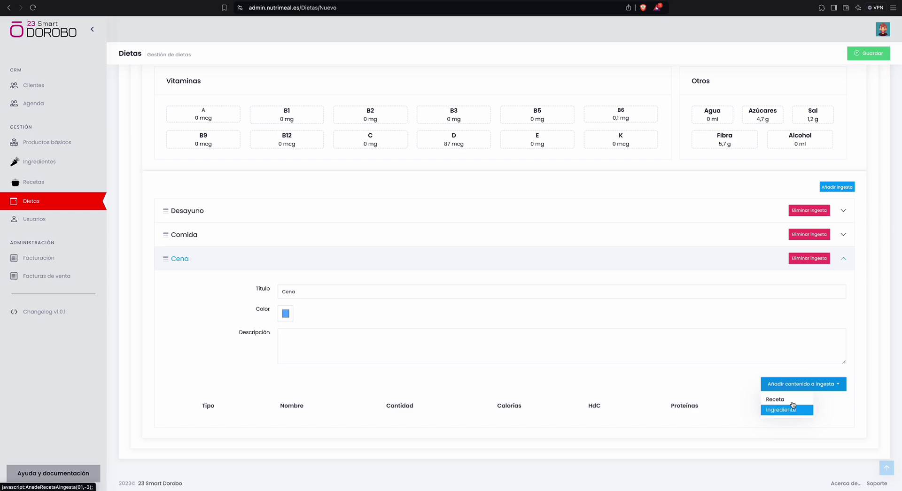
left_click(785, 401)
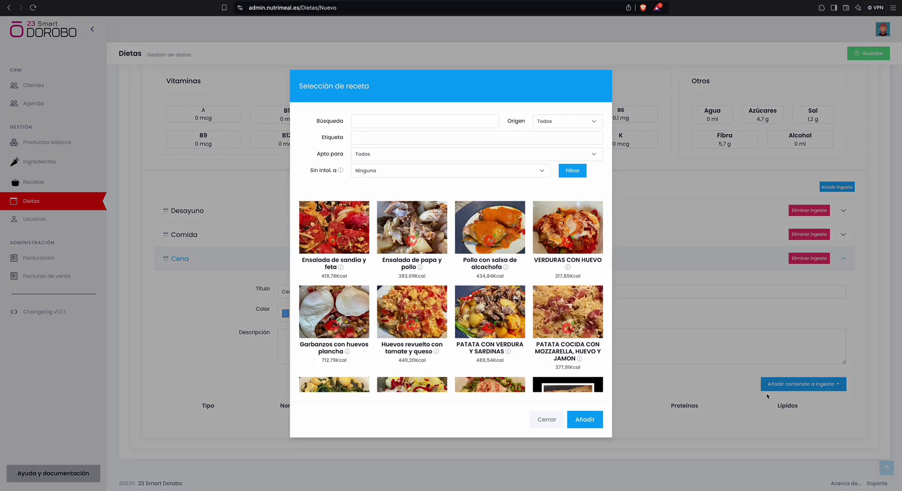
Examine the tag, diet suitability and intolerance filters and the ingredient breakdown of the recipe Ensalada de sandía y feta
left_click(367, 138)
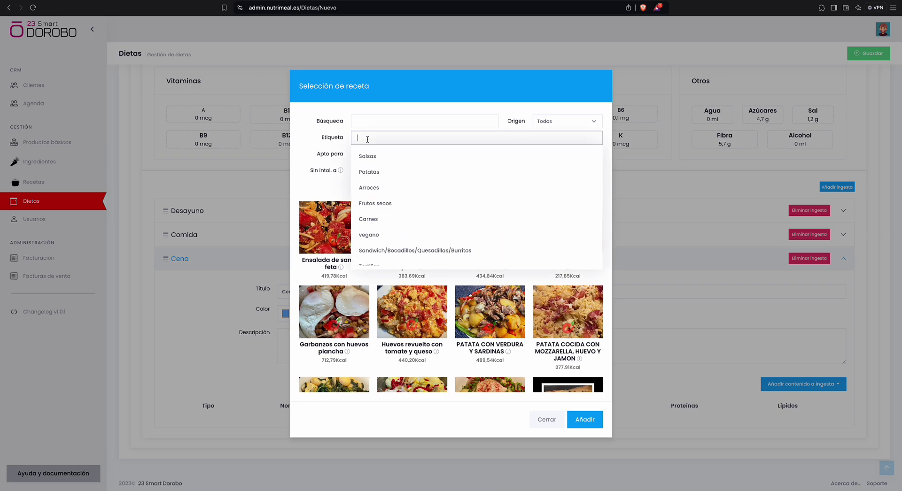
scroll(369, 202, "down", 10)
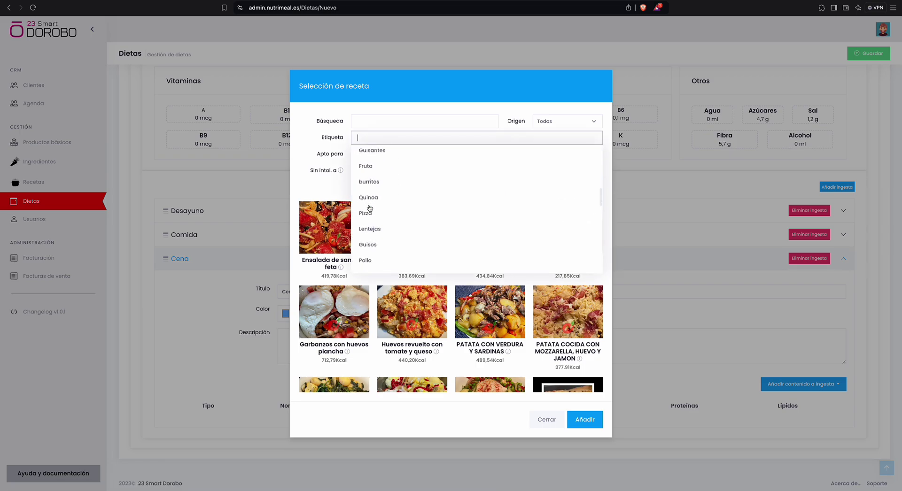
scroll(370, 208, "down", 5)
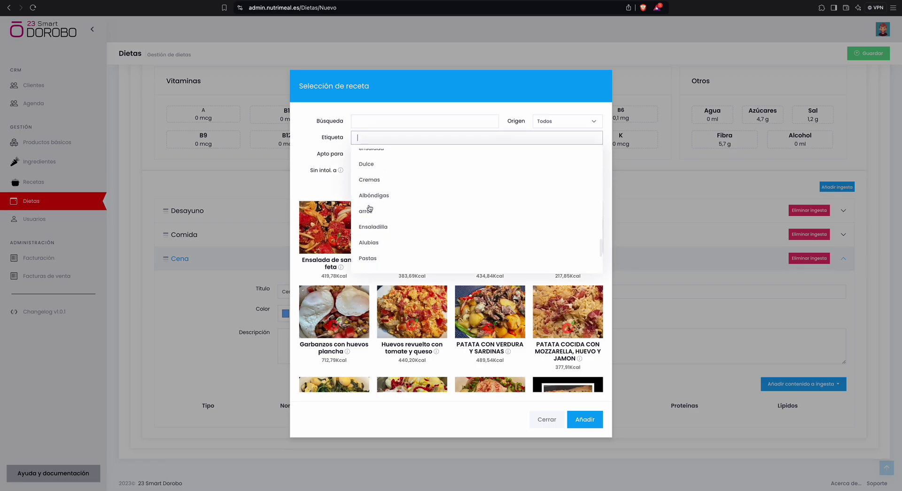
left_click(337, 192)
left_click(379, 158)
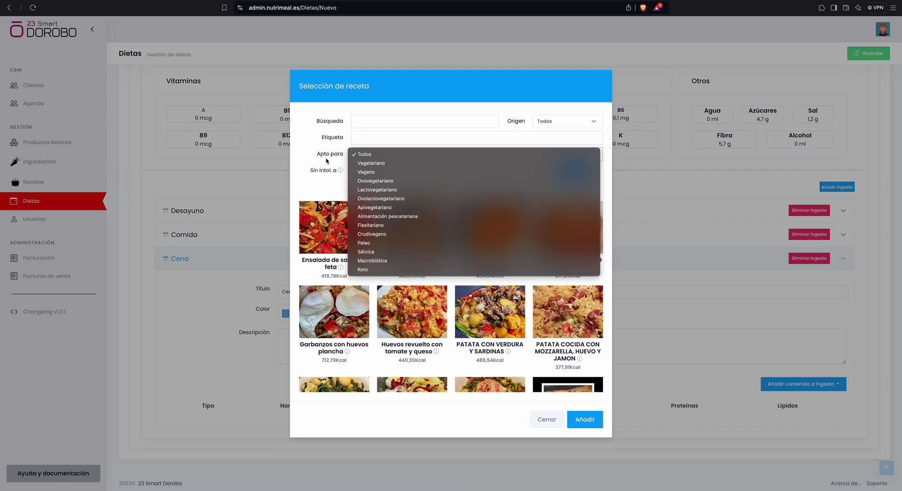
left_click(328, 161)
left_click(364, 170)
left_click(346, 270)
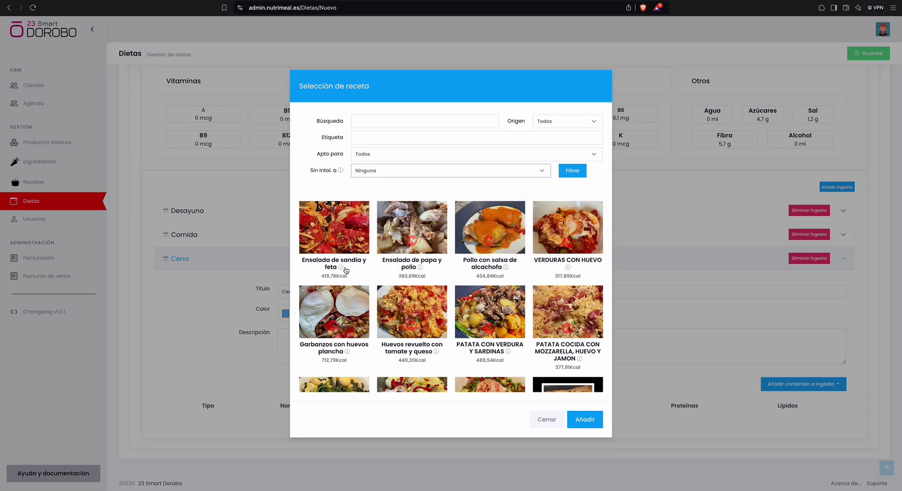
mouse_move(343, 270)
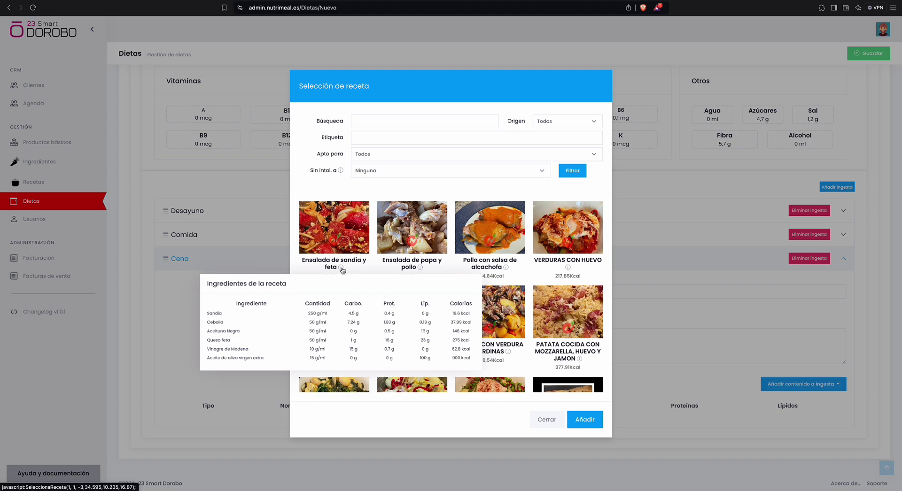
Filter the recipes by the Patatas tag and add Ensalada de patata atun y ketchup to Cena
left_click(373, 155)
left_click(374, 137)
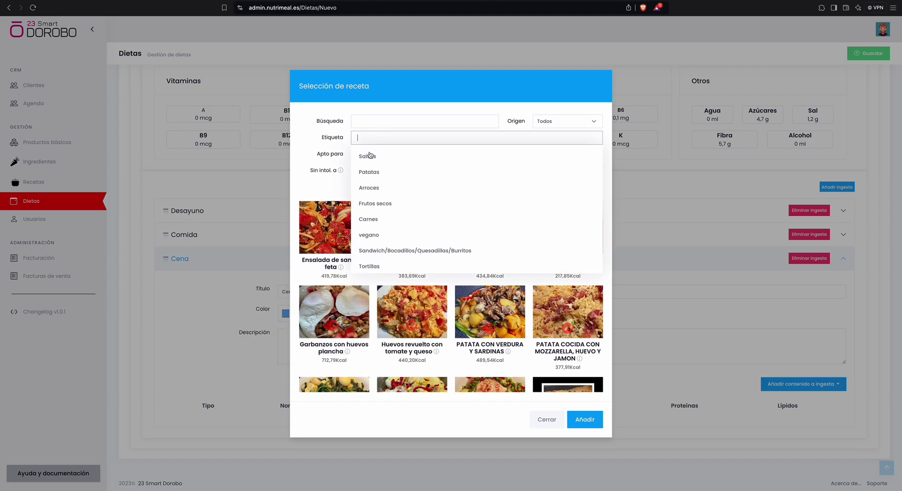
left_click(371, 173)
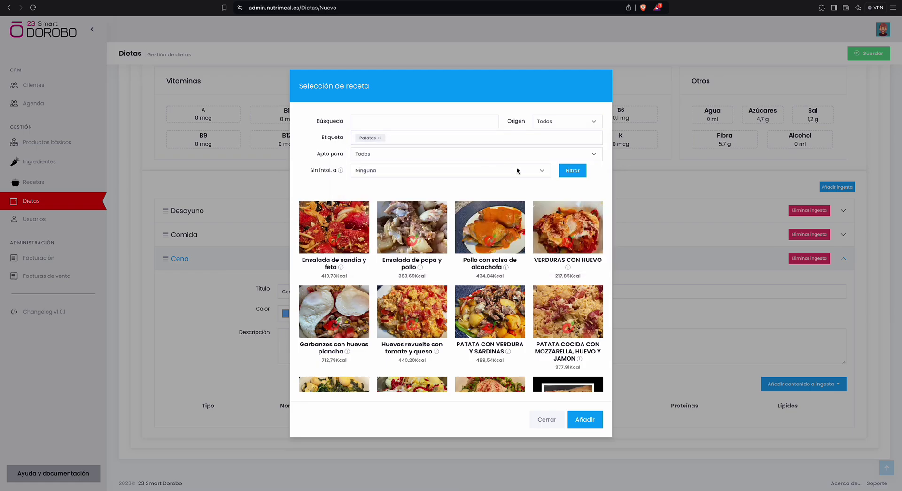
left_click(572, 170)
scroll(490, 328, "down", 8)
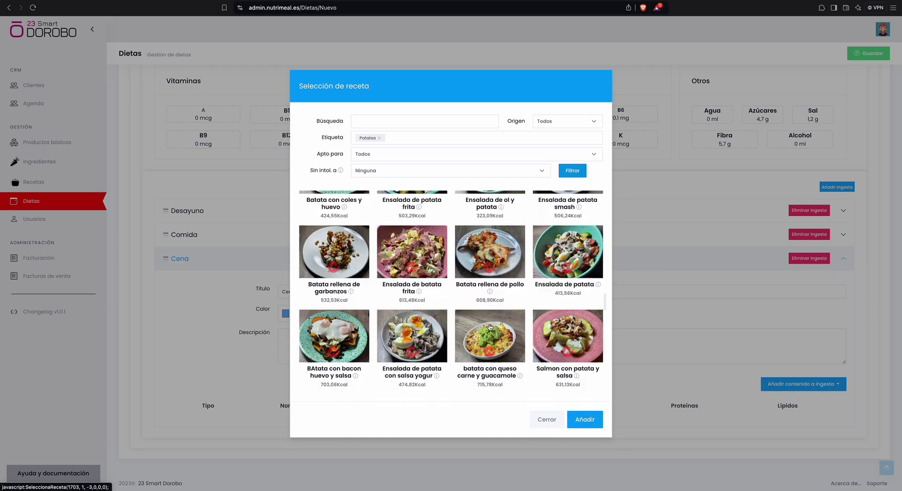
scroll(490, 327, "down", 10)
scroll(489, 326, "up", 3)
scroll(466, 336, "down", 3)
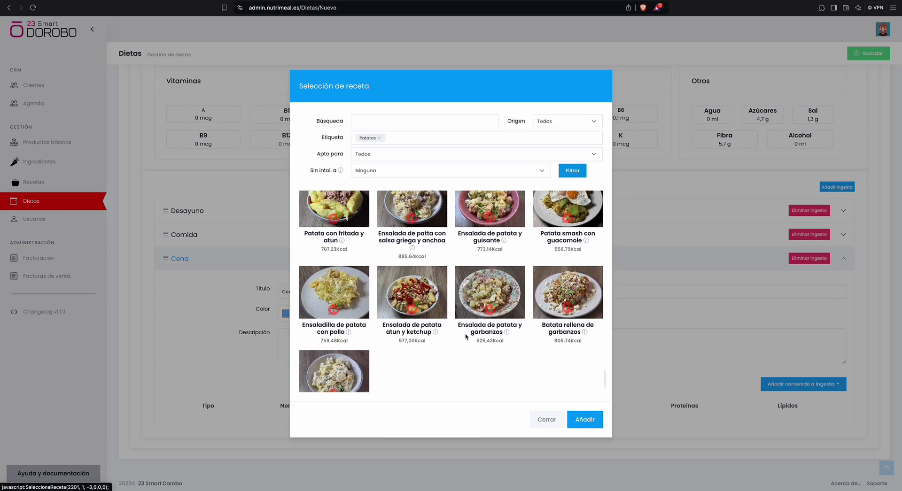
left_click(426, 298)
Filter the recipes by the Lentejas tag and add Lentejas con arroz y burrata to the Comida meal
left_click(379, 238)
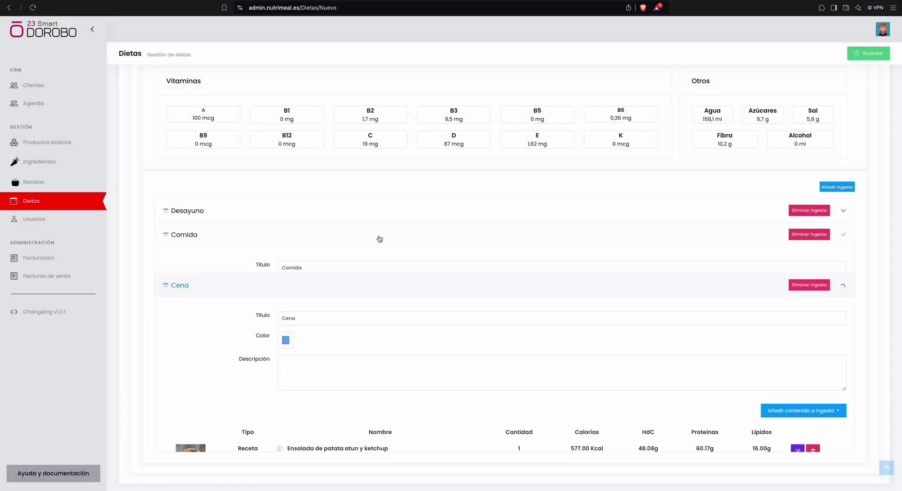
left_click(792, 364)
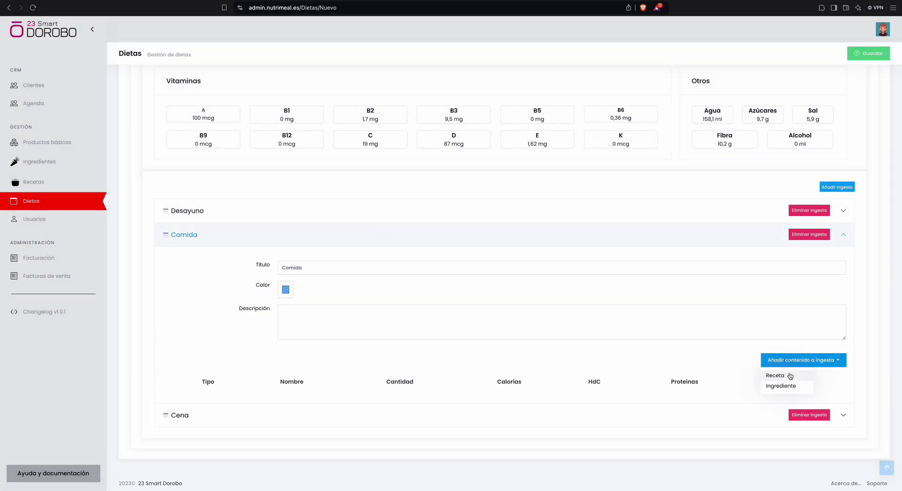
left_click(775, 376)
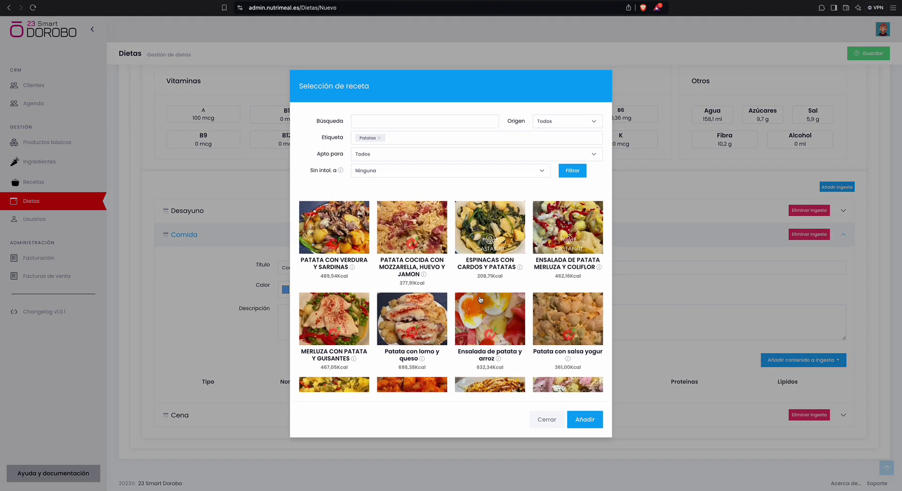
left_click(380, 139)
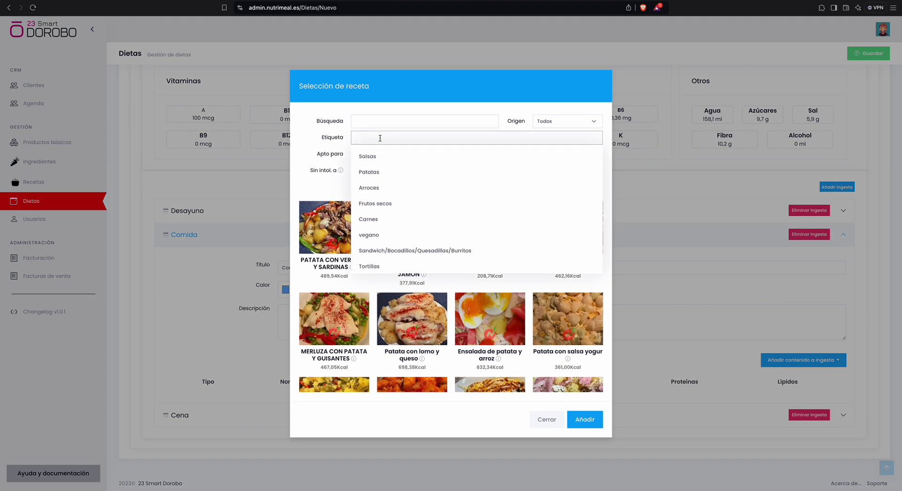
type("lenteja")
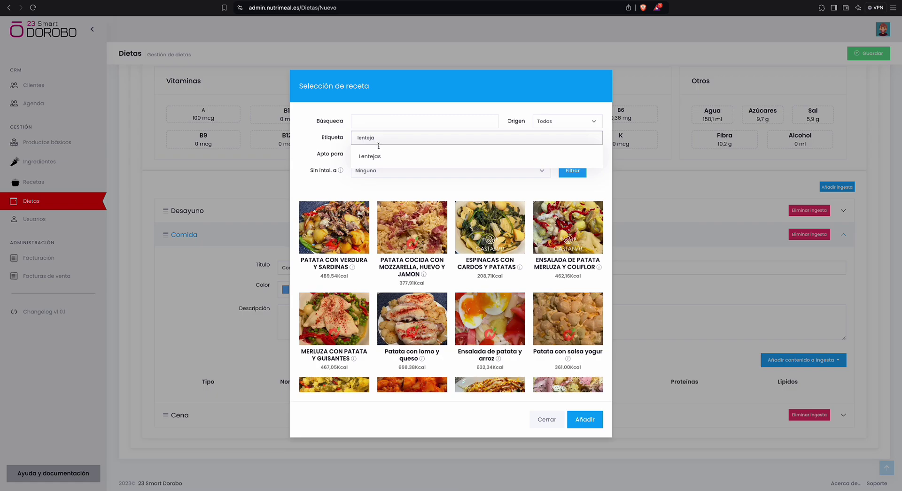
left_click(381, 157)
left_click(560, 172)
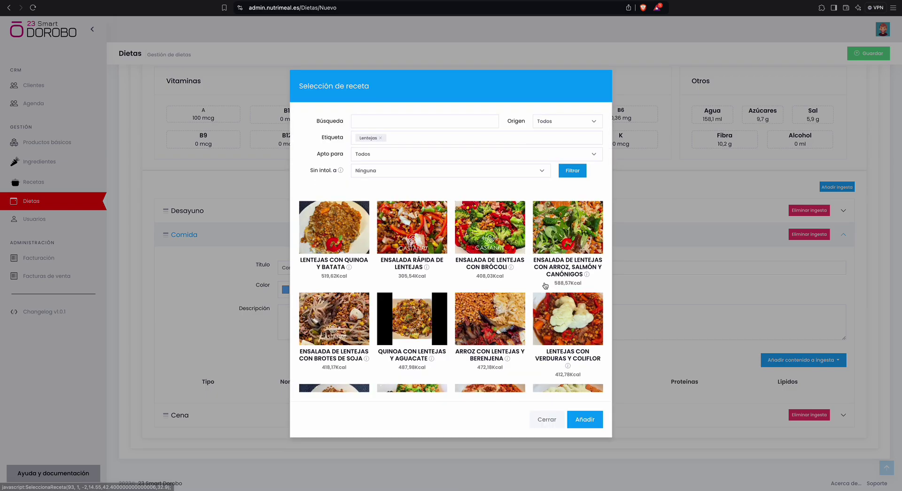
scroll(545, 287, "down", 5)
scroll(545, 287, "down", 4)
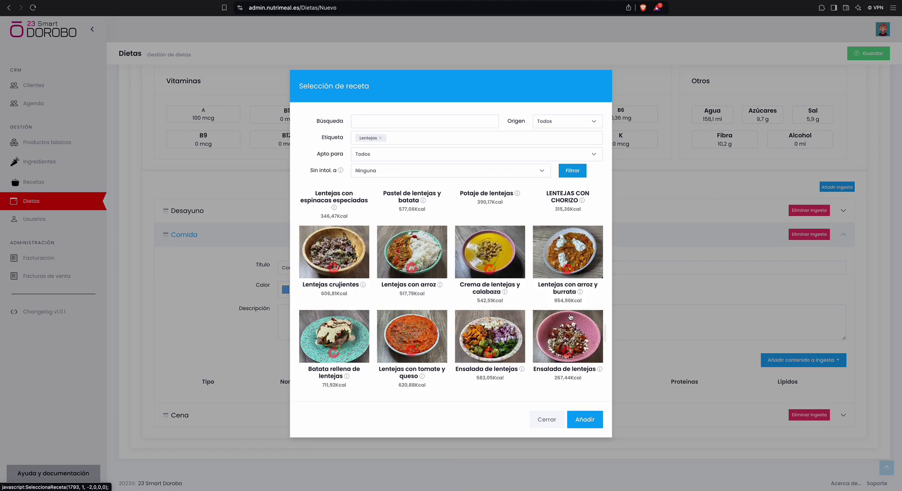
left_click(577, 272)
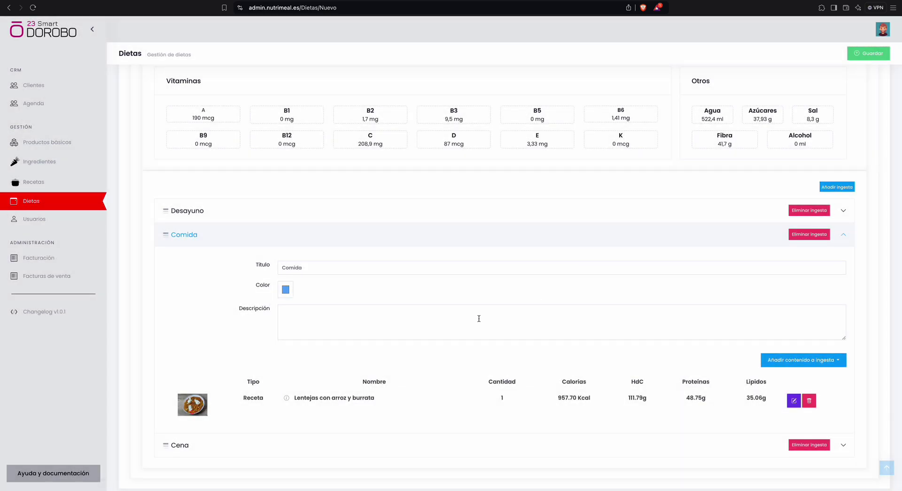
Set day 01's macronutrient targets to 50 % Carbohidratos, 25 % Proteínas and 25 % Lípidos
scroll(464, 308, "up", 4)
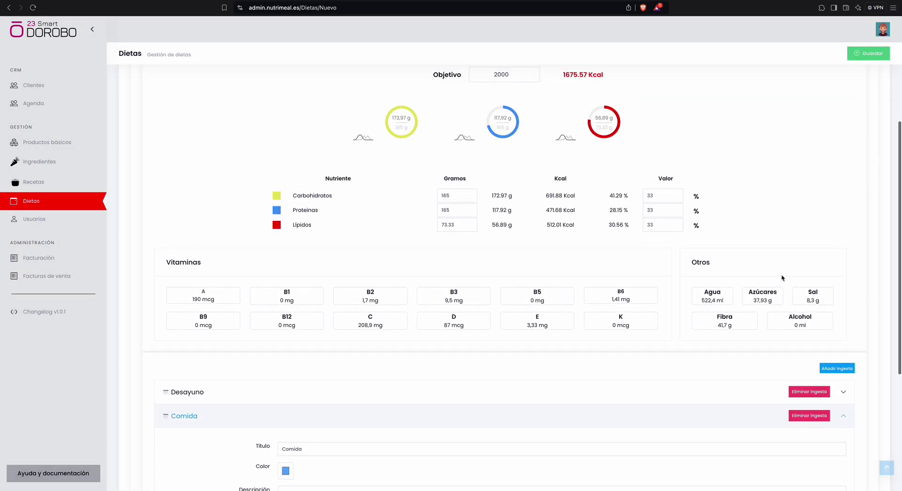
scroll(598, 255, "up", 1)
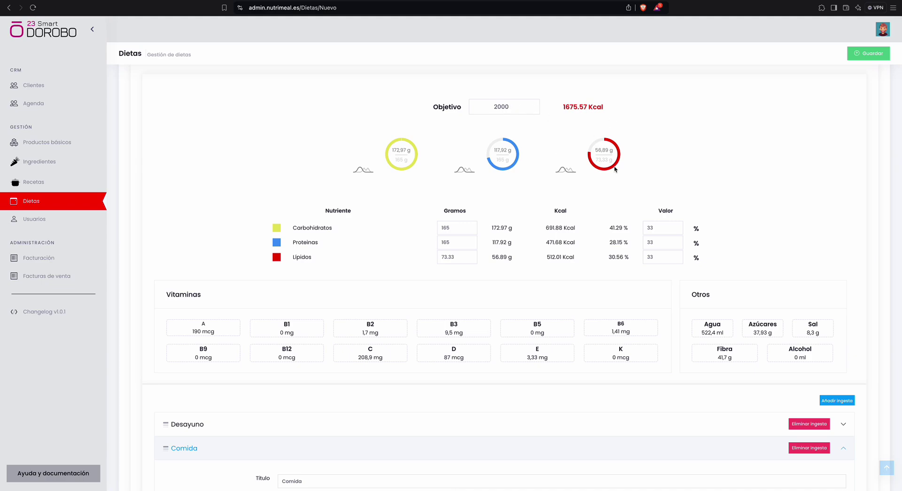
double_click(646, 228)
type("50")
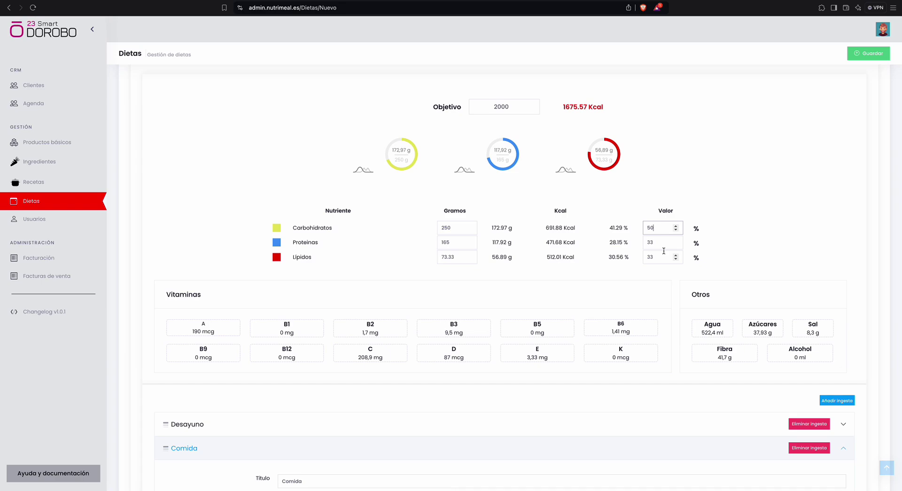
double_click(653, 244)
type("25")
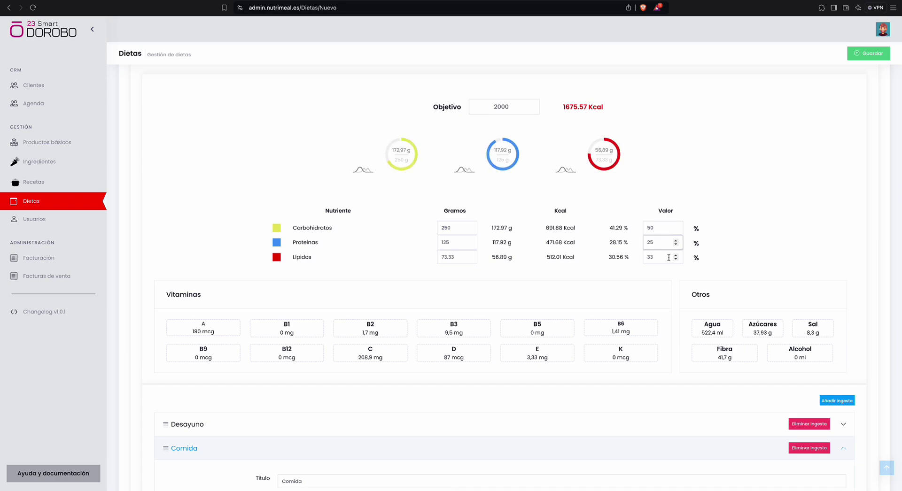
left_click_drag(669, 257, 643, 256)
type("25")
Duplicate day 01 repeatedly until the diet covers seven days
scroll(588, 272, "down", 5)
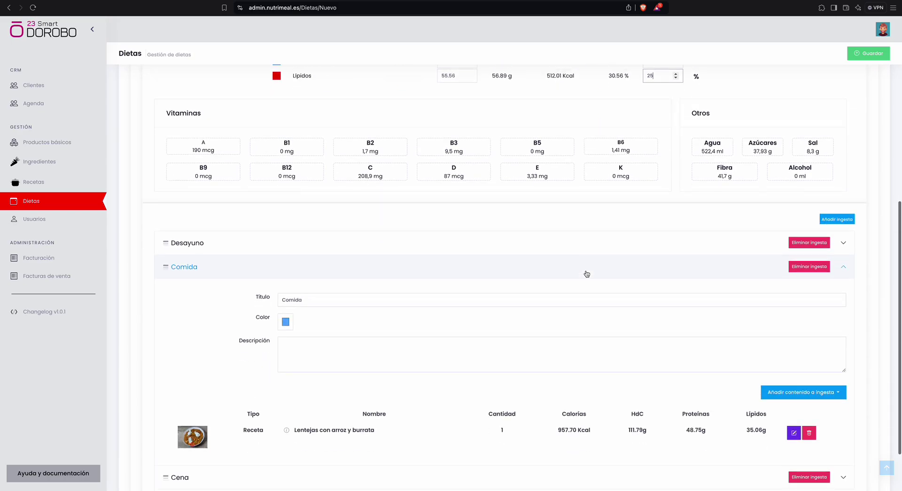
left_click(365, 414)
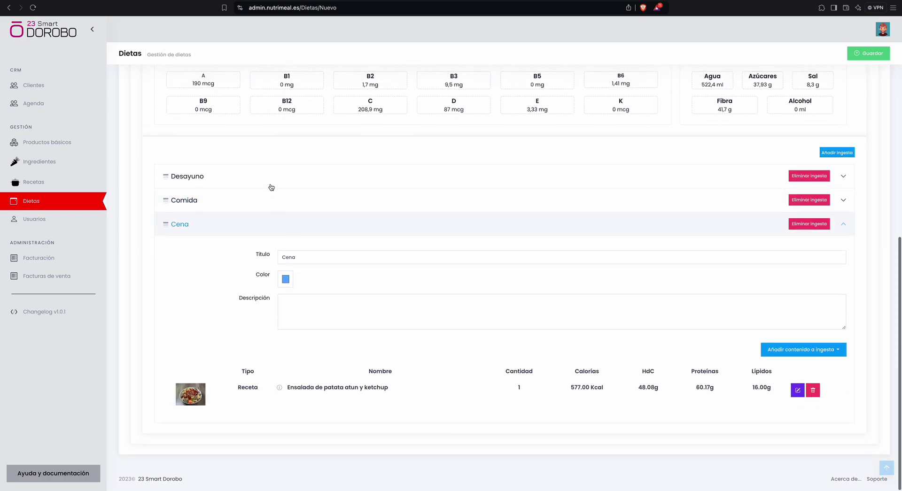
left_click(237, 185)
scroll(236, 183, "up", 10)
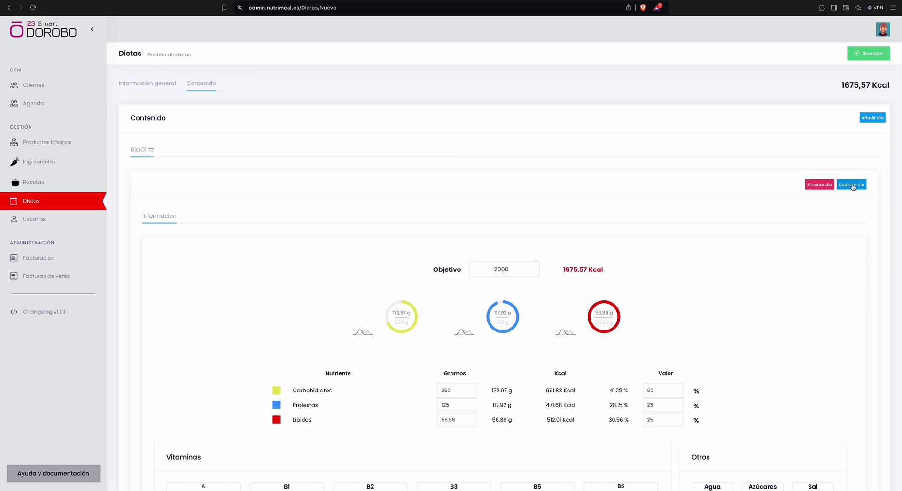
left_click(854, 186)
left_click(854, 186)
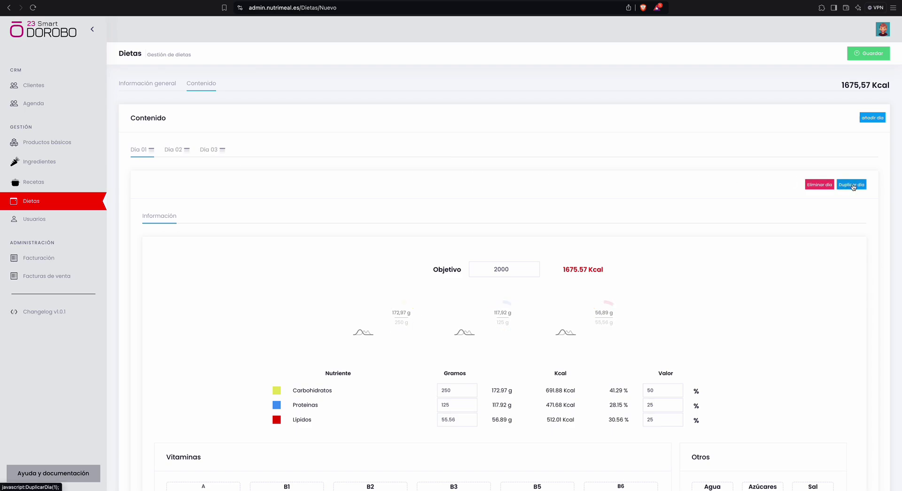
left_click(853, 186)
left_click(854, 186)
left_click(853, 186)
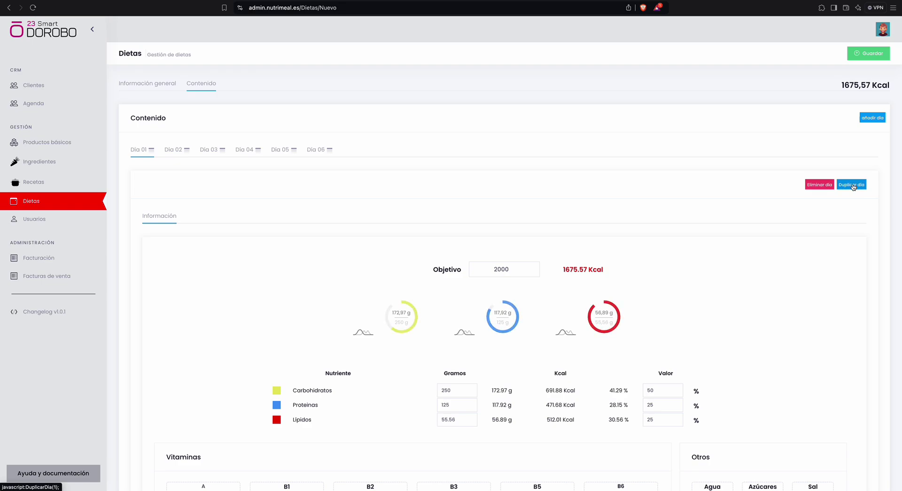
Remove the ingredient Huevo entero cocido from the Desayuno meal of day 02
left_click(177, 150)
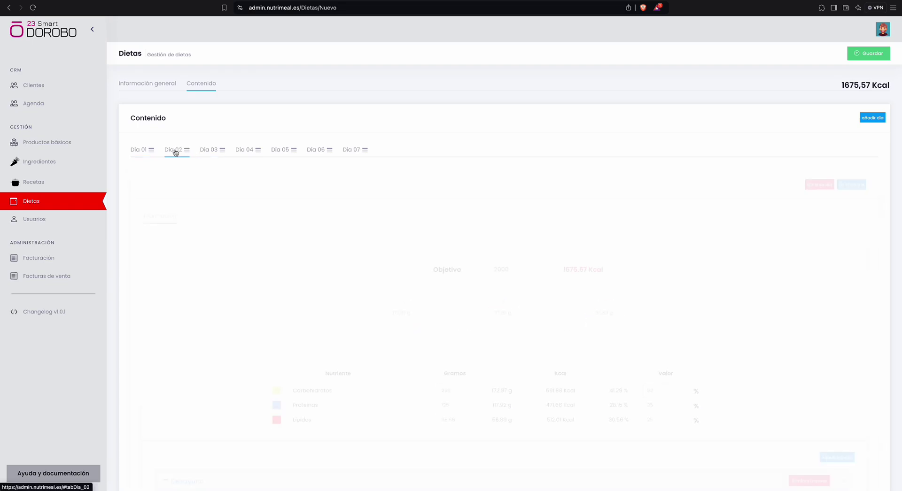
scroll(206, 185, "down", 7)
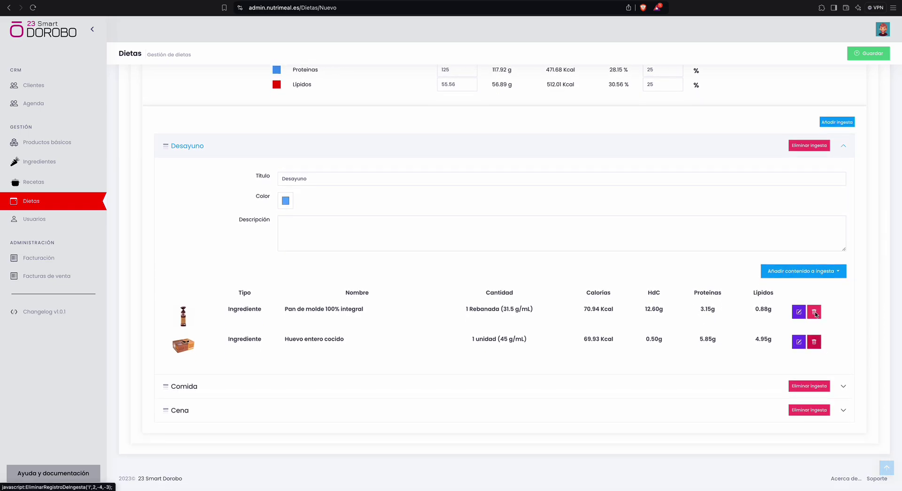
left_click(815, 341)
Search the ingredients for "queso de untar" and add 30 g of Queso de untar light, measured as Cucharada, to day 02's Desayuno
left_click(807, 304)
left_click(780, 327)
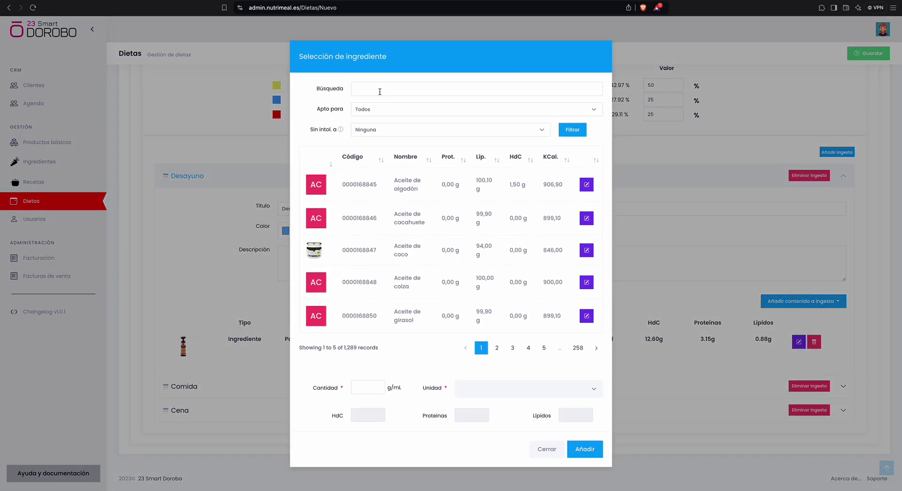
left_click(380, 92)
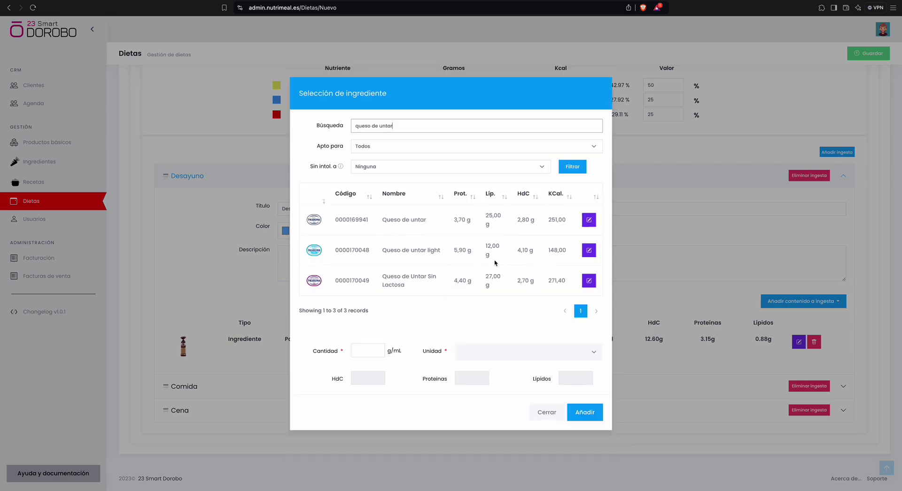
left_click(588, 251)
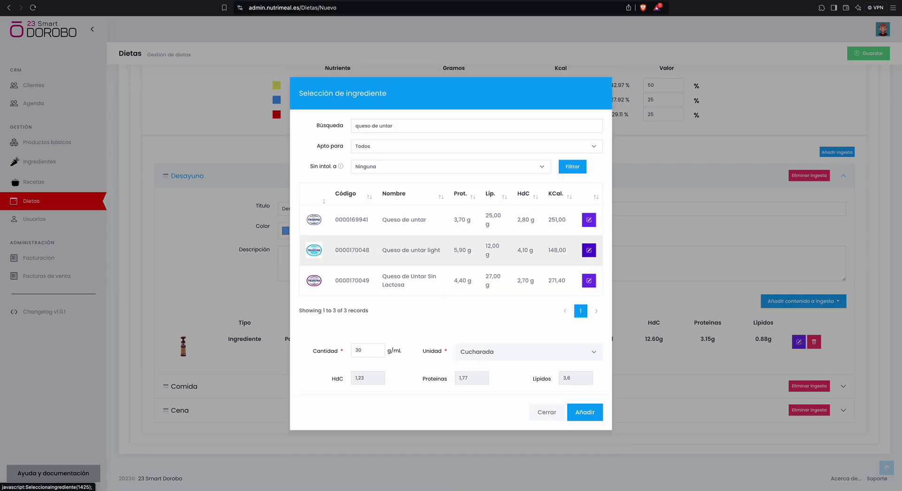
left_click(585, 413)
Remove the recipe Lentejas con arroz y burrata from the Comida meal of day 02
scroll(371, 435, "down", 3)
left_click(298, 391)
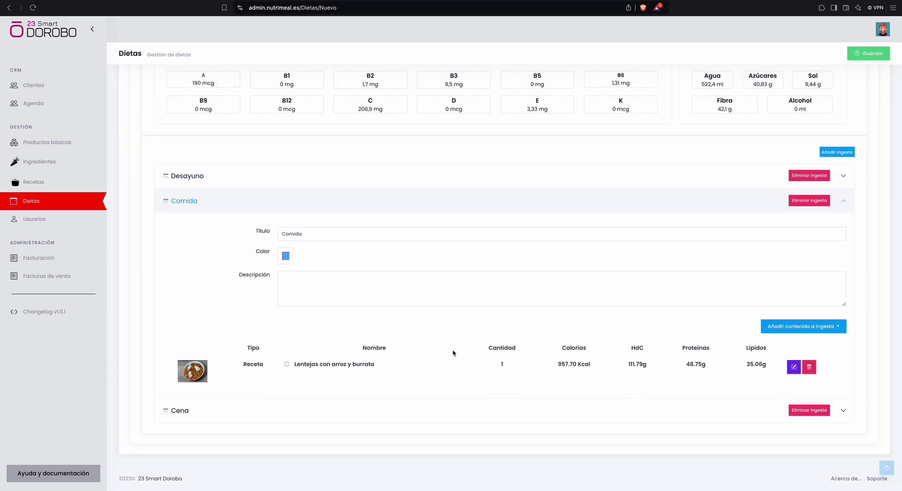
left_click(807, 363)
Filter the recipes by the Cremas tag and add Crema de calabaza y batata to day 02's Comida
left_click(805, 361)
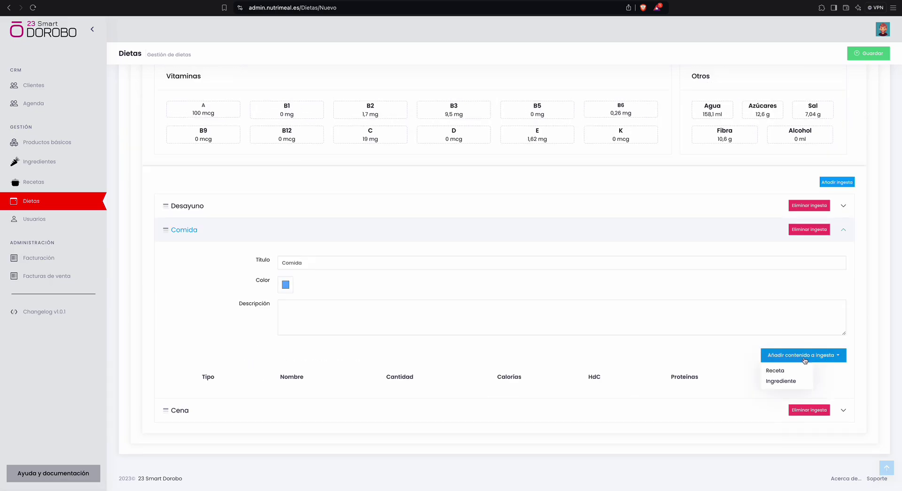
left_click(791, 372)
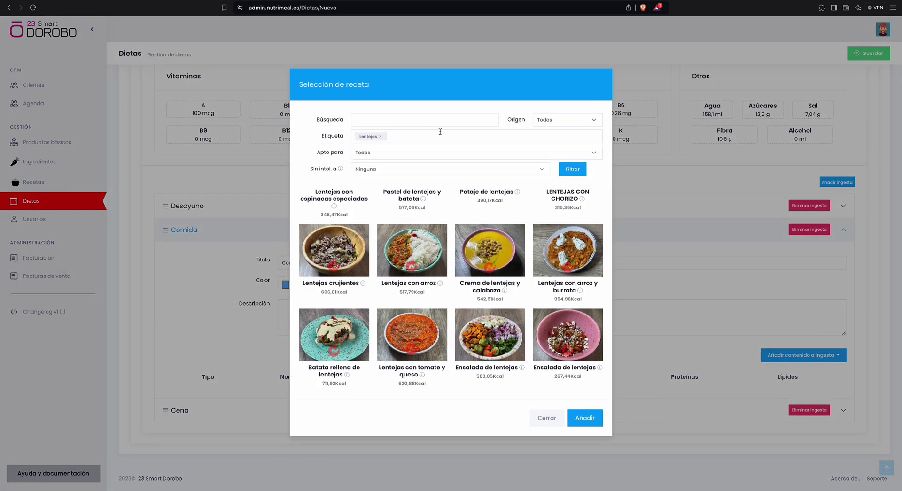
left_click(381, 139)
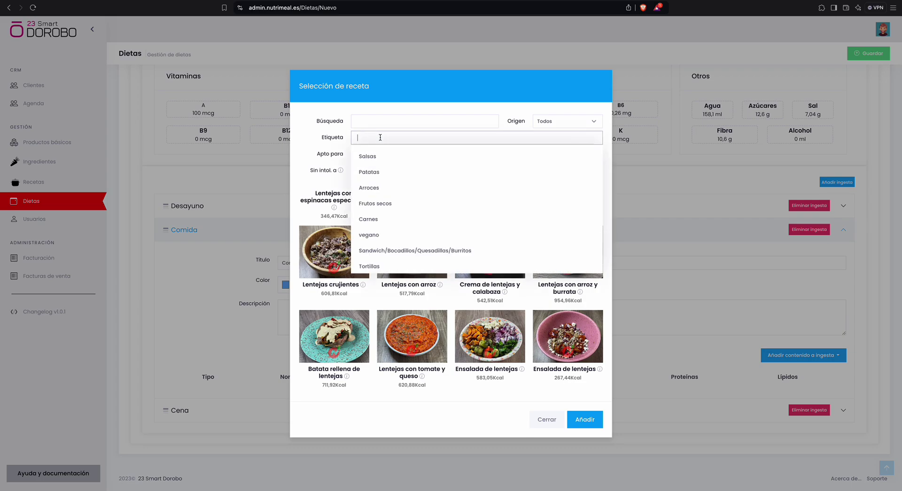
type("crema")
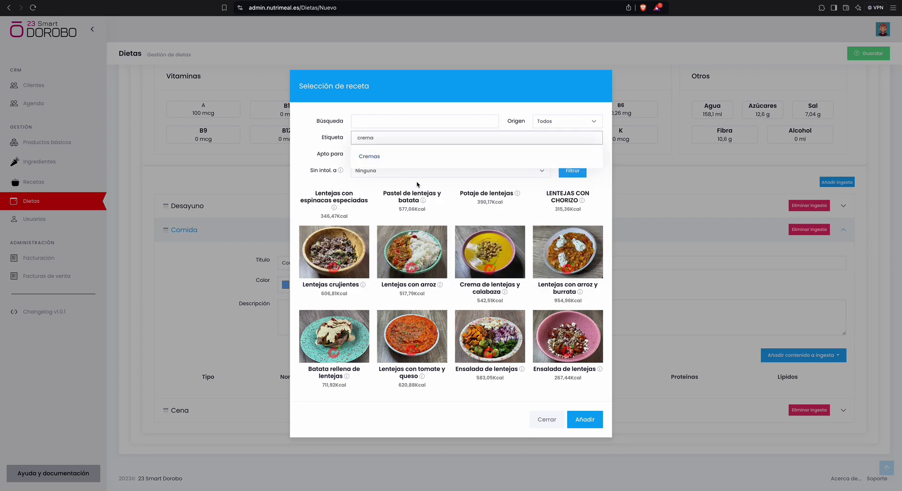
left_click(403, 158)
left_click(573, 171)
scroll(508, 293, "down", 1)
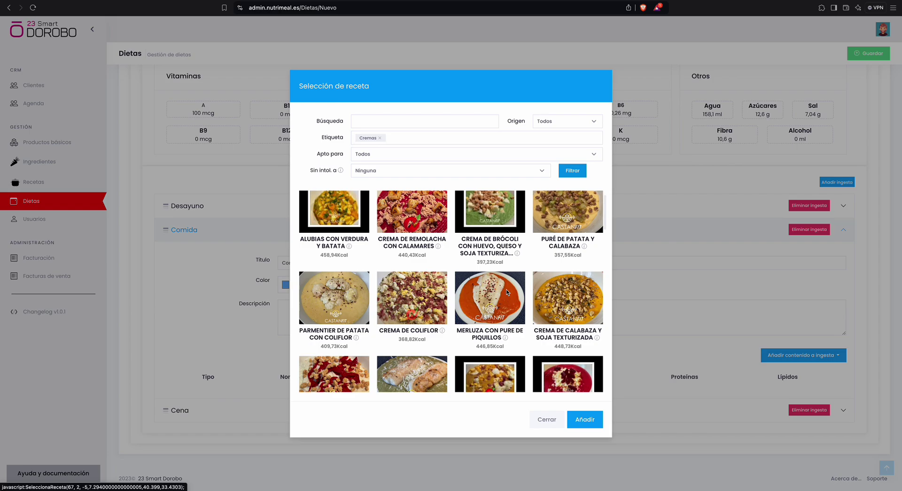
scroll(507, 292, "down", 10)
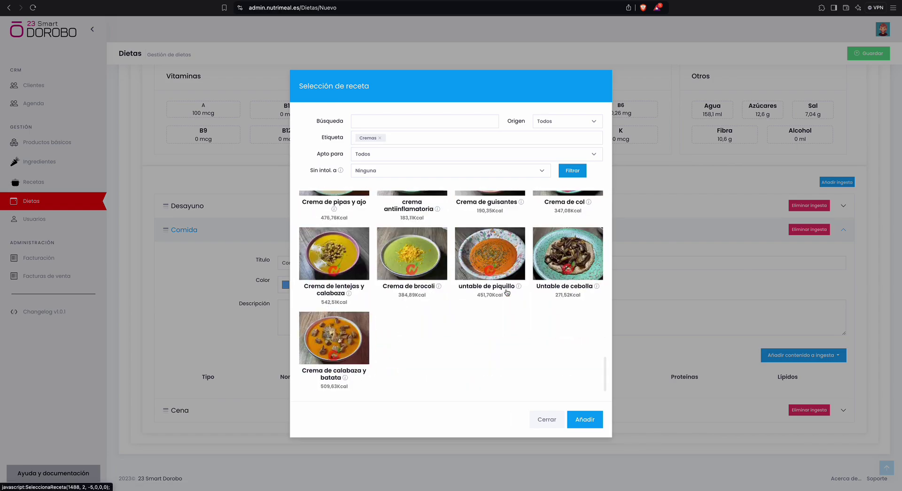
left_click(338, 337)
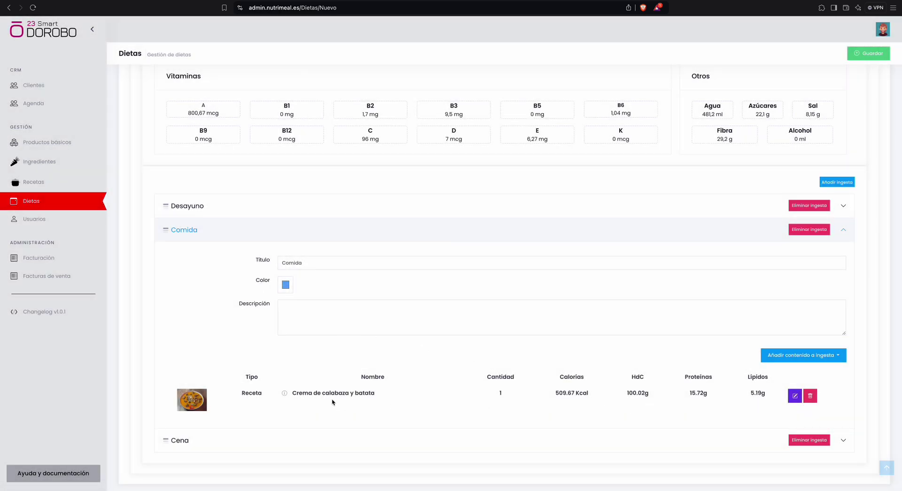
Add 200 grams of Patata, cruda to the ingredients of the Crema de calabaza y batata recipe in Comida
left_click(794, 396)
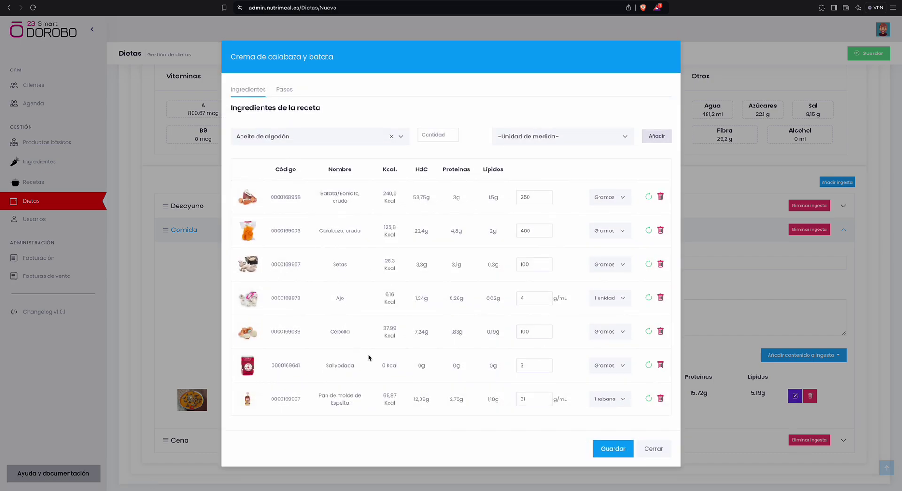
left_click(319, 141)
type("patata")
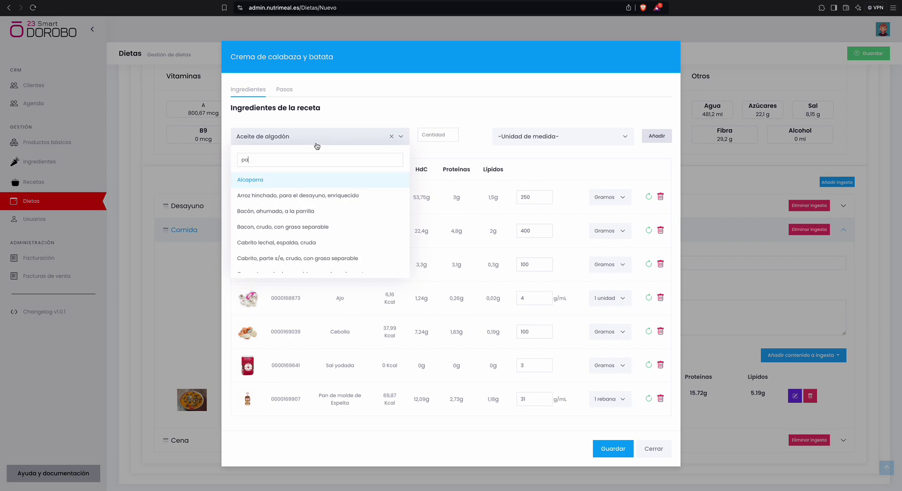
left_click(312, 197)
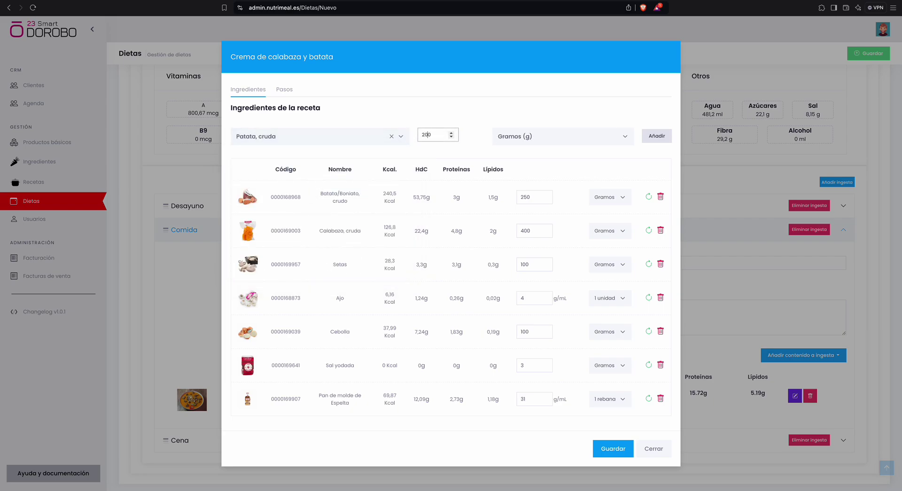
left_click(656, 136)
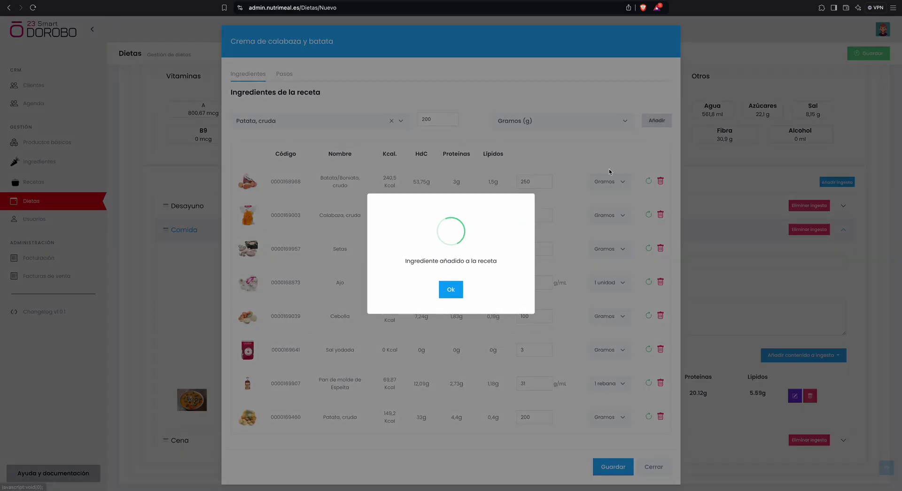
left_click(451, 289)
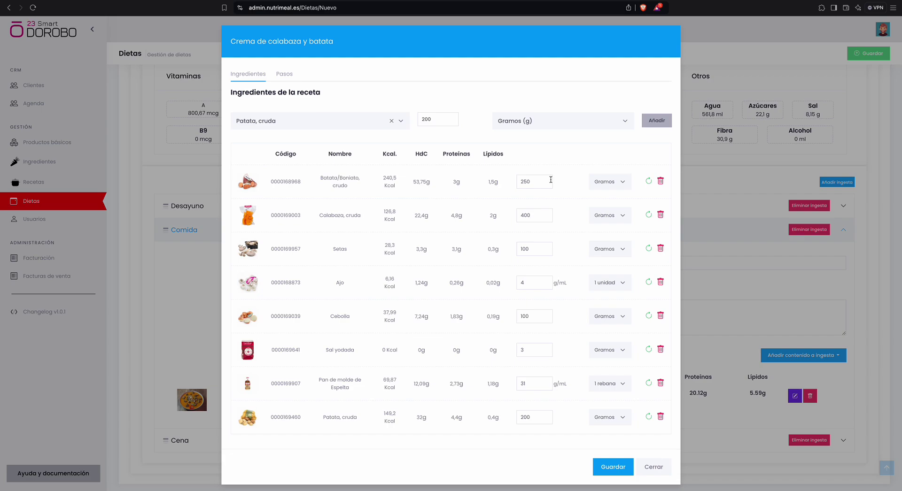
Remove Batata/Boniato, crudo from the Crema de calabaza y batata recipe and save its ingredients
left_click(660, 181)
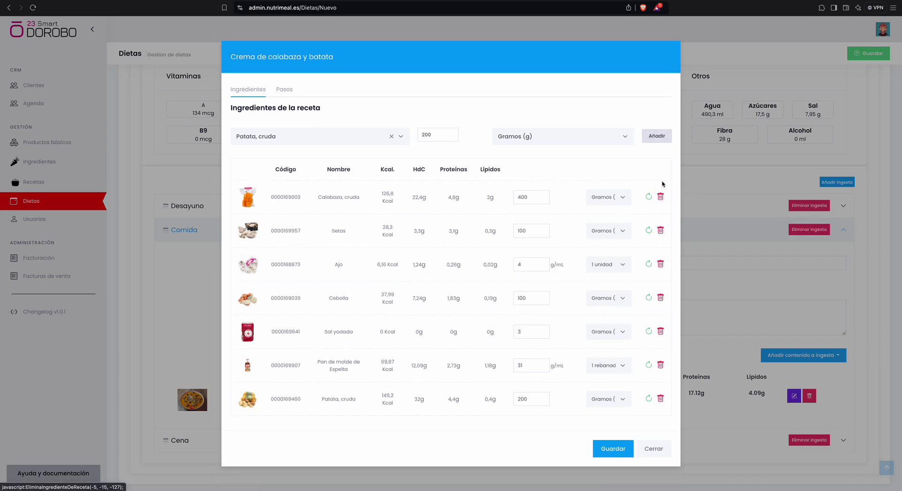
left_click(613, 450)
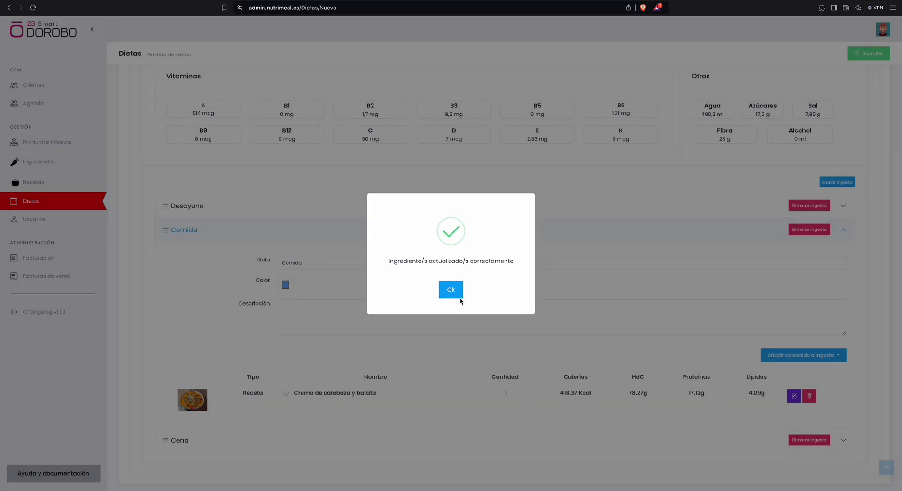
left_click(452, 295)
Save the complete diet and acknowledge the confirmation
scroll(441, 352, "up", 10)
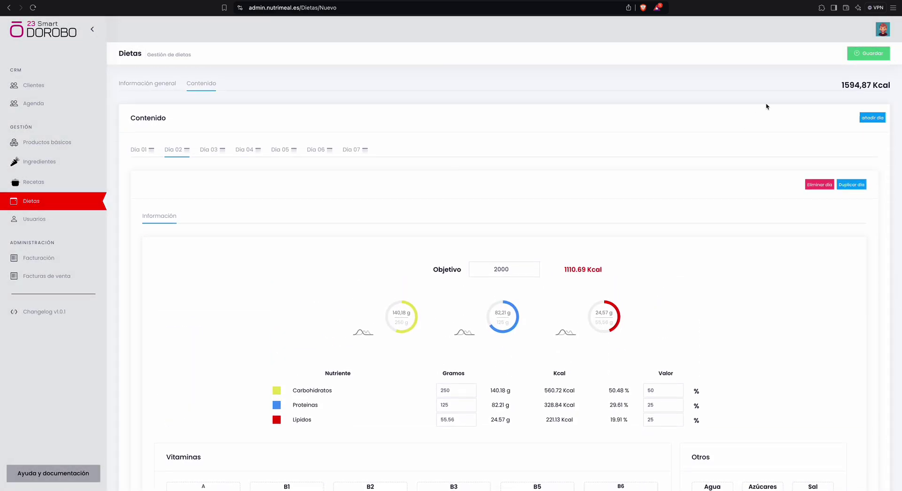
left_click(870, 54)
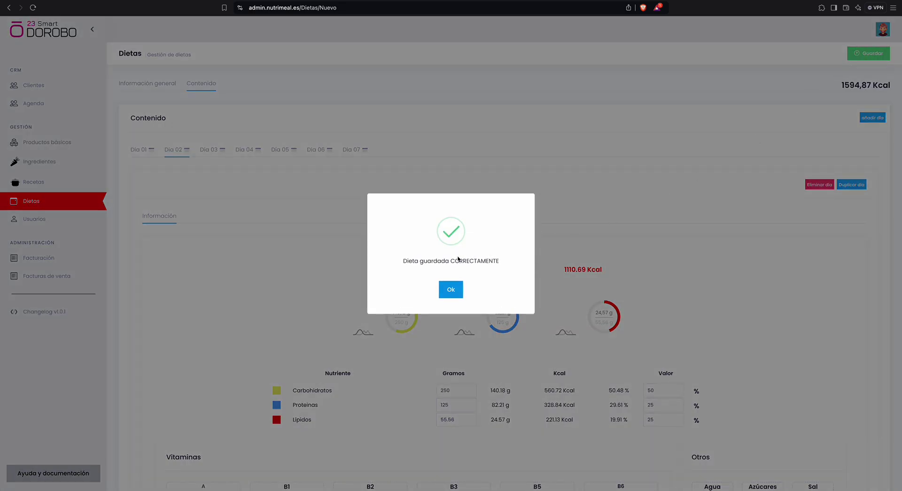
left_click(449, 291)
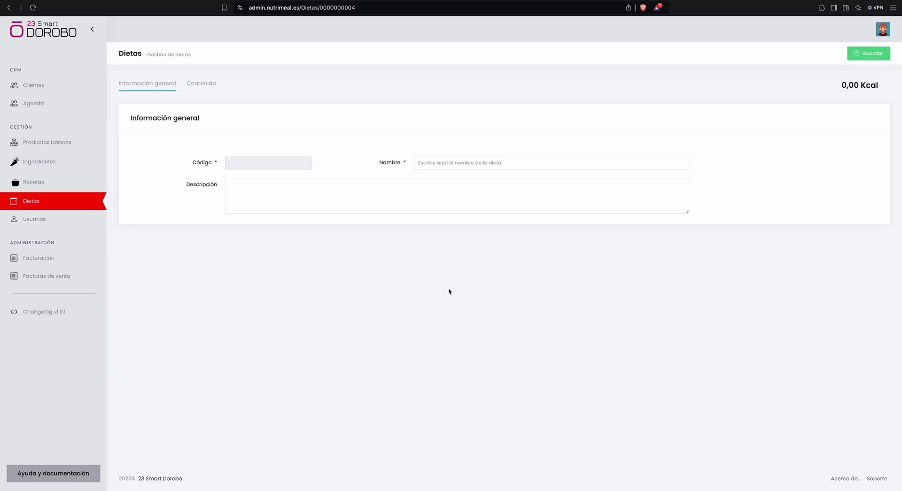